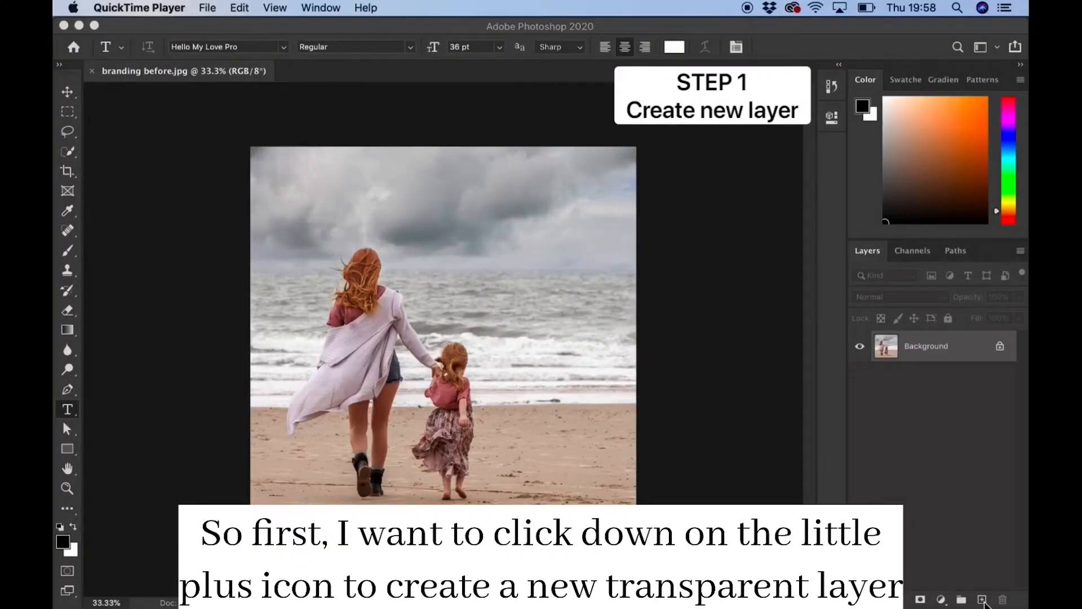
Create a new layer and draw an unfilled rectangle about 2894 by 2909 px with a white 12.66 px stroke, slightly inset from the photo's edges
{"action": "left_click", "coordinate": [982, 600]}
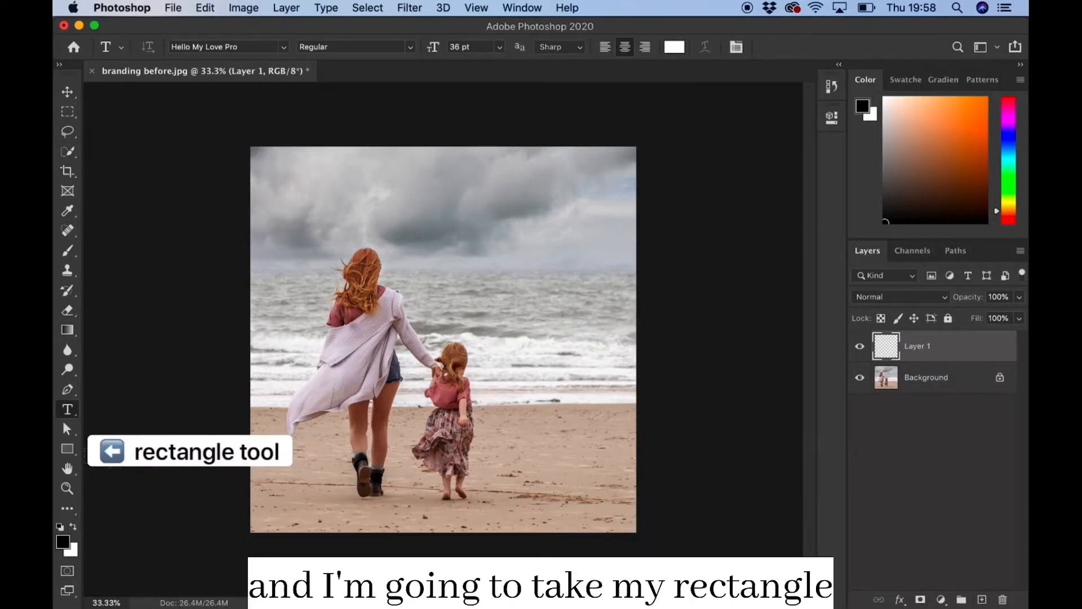
{"action": "left_click", "coordinate": [67, 451]}
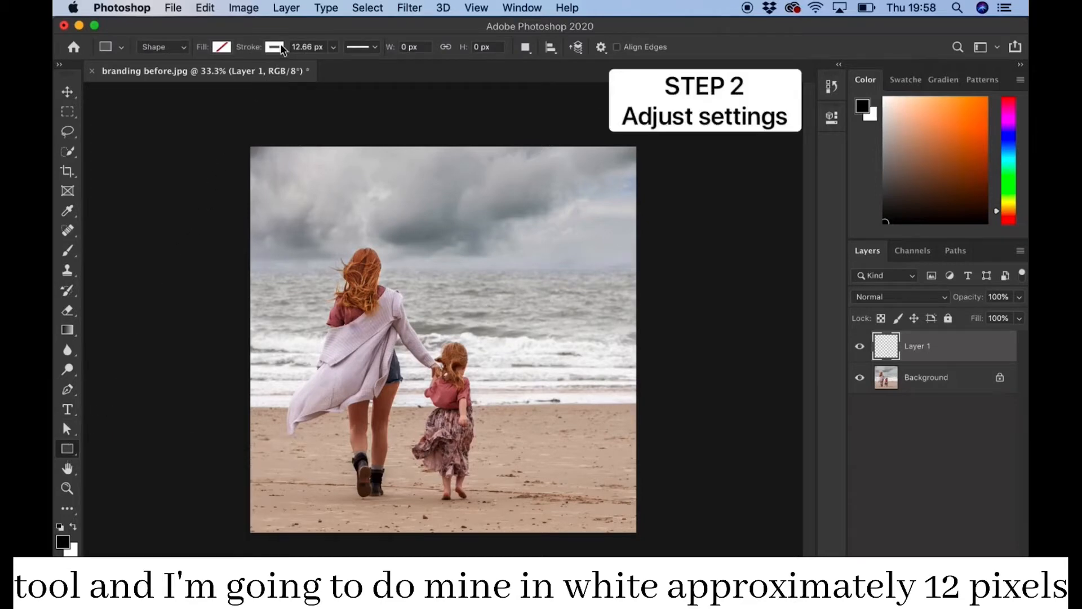
{"action": "left_click", "coordinate": [276, 47]}
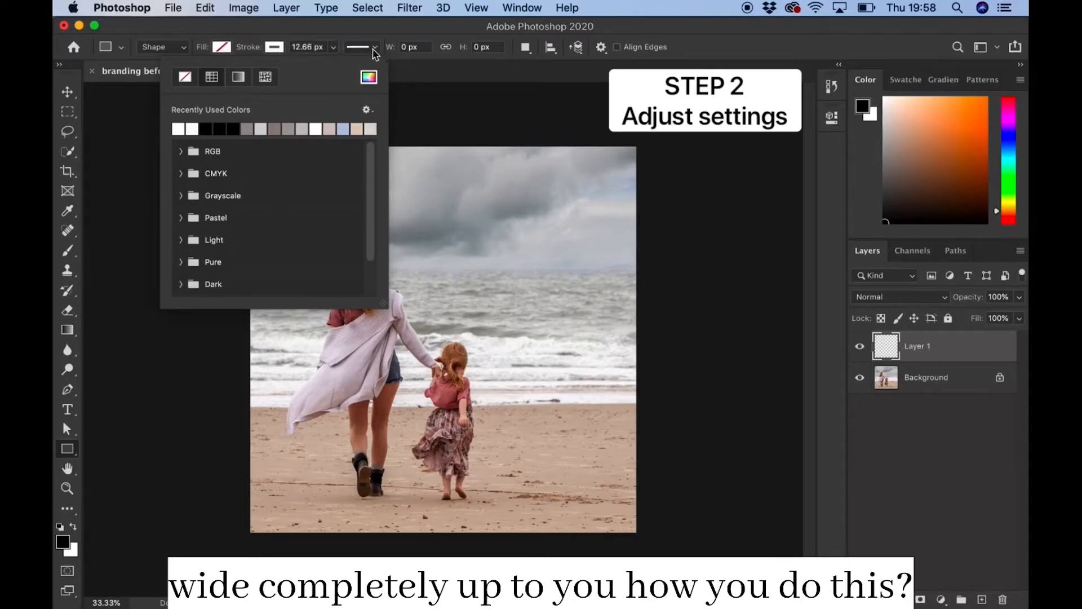
{"action": "left_click", "coordinate": [407, 73]}
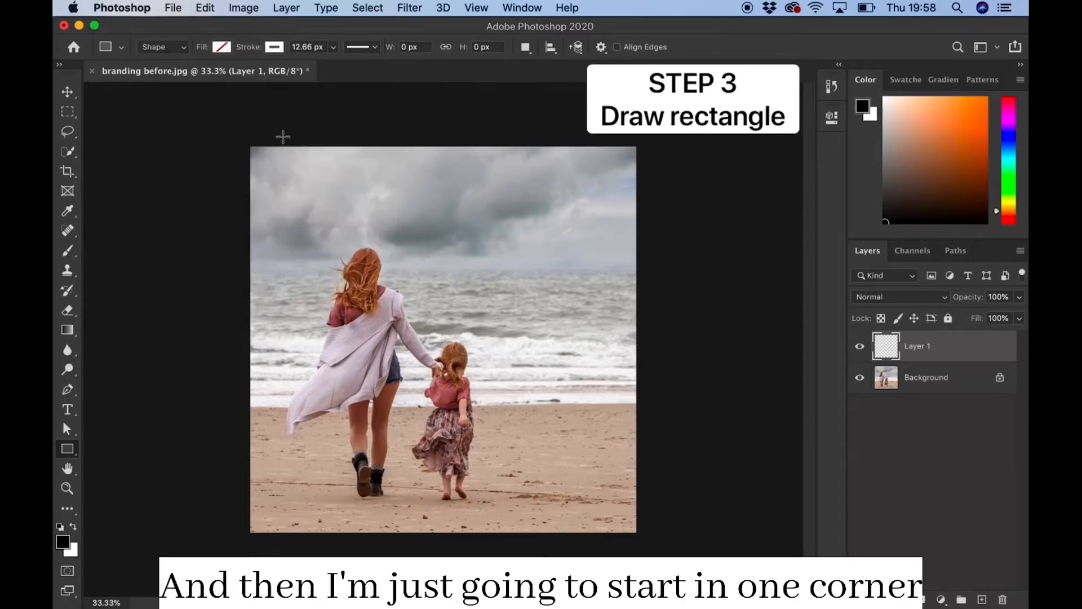
{"action": "mouse_move", "coordinate": [260, 155]}
{"action": "left_mouse_down"}
{"action": "mouse_move", "coordinate": [635, 448]}
{"action": "mouse_move", "coordinate": [633, 525]}
{"action": "mouse_move", "coordinate": [627, 516]}
{"action": "left_mouse_up"}
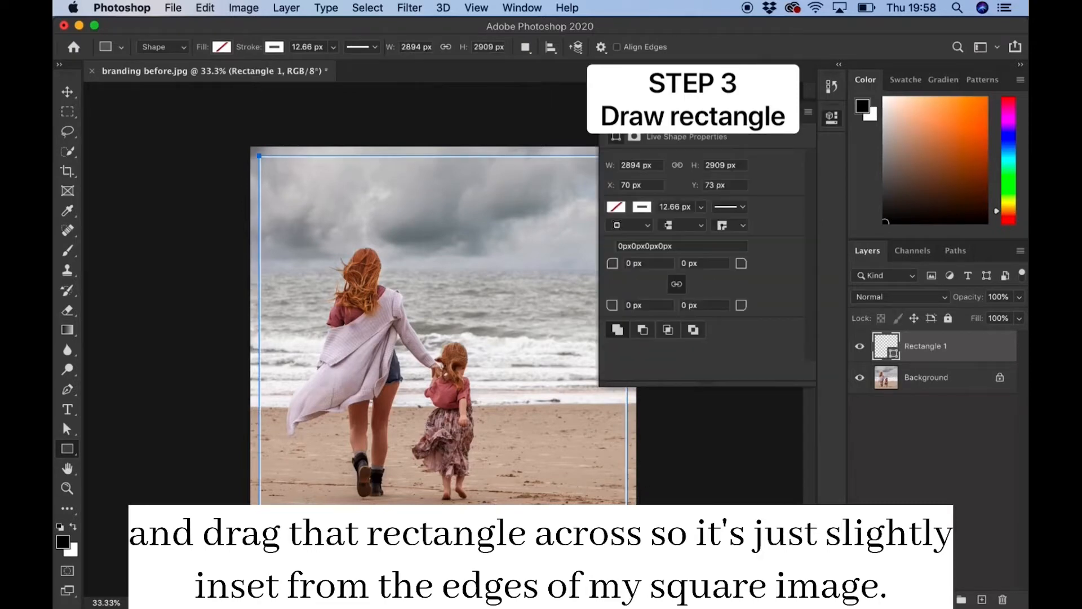
{"action": "left_click", "coordinate": [833, 120]}
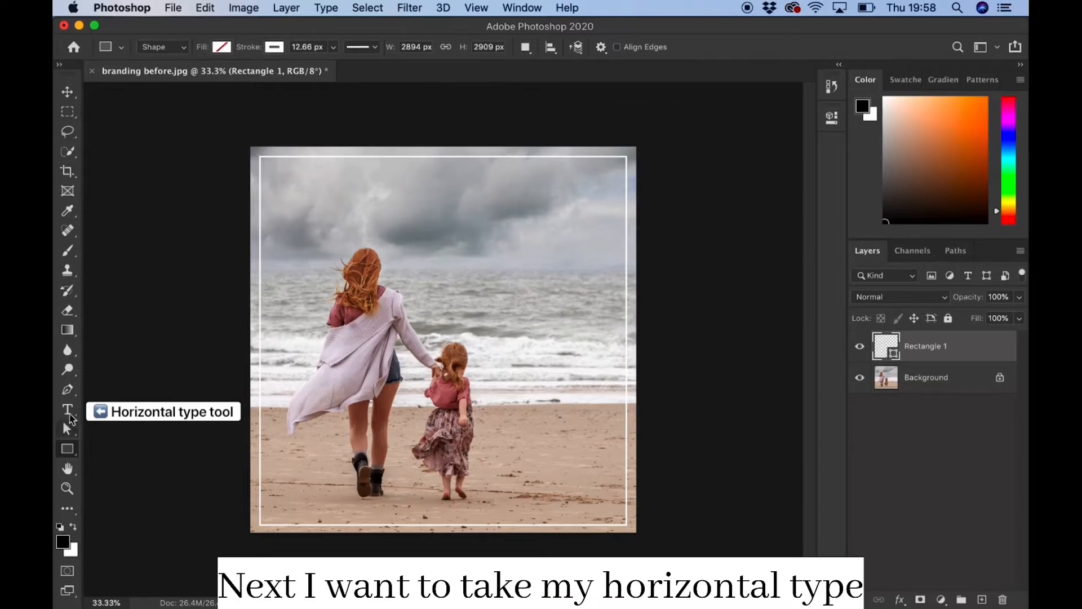
{"action": "left_click", "coordinate": [68, 411]}
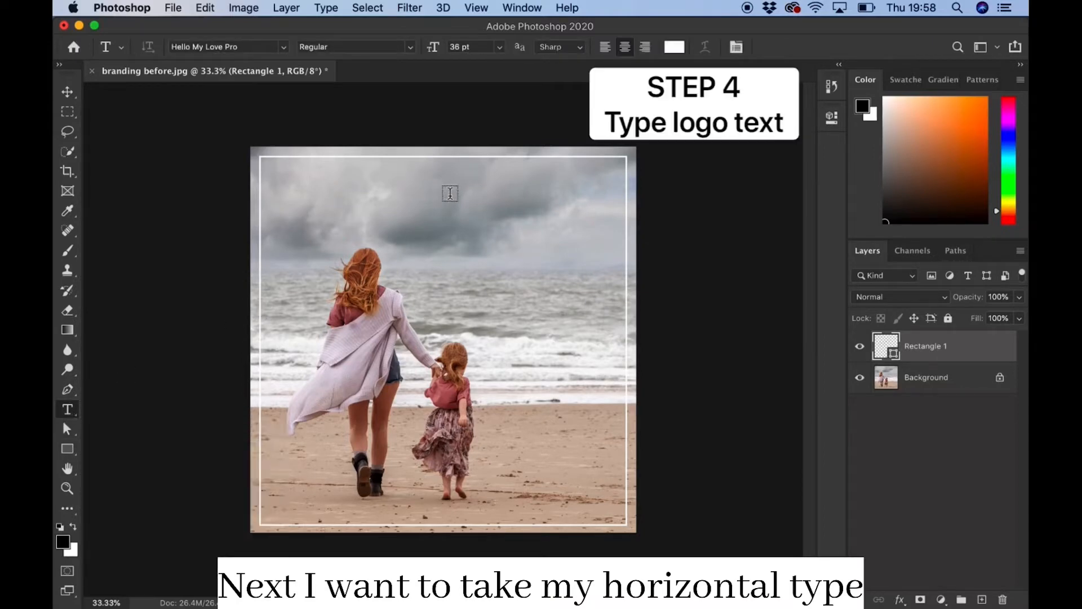
{"action": "left_click", "coordinate": [450, 194]}
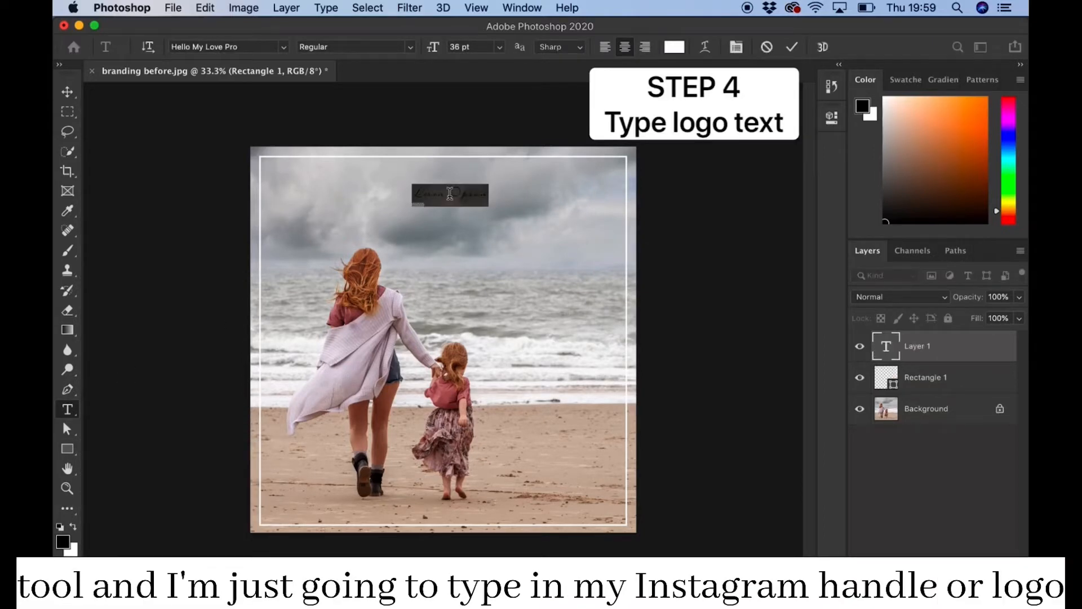
{"action": "key", "text": "BackSpace"}
{"action": "type", "text": "@beautiful"}
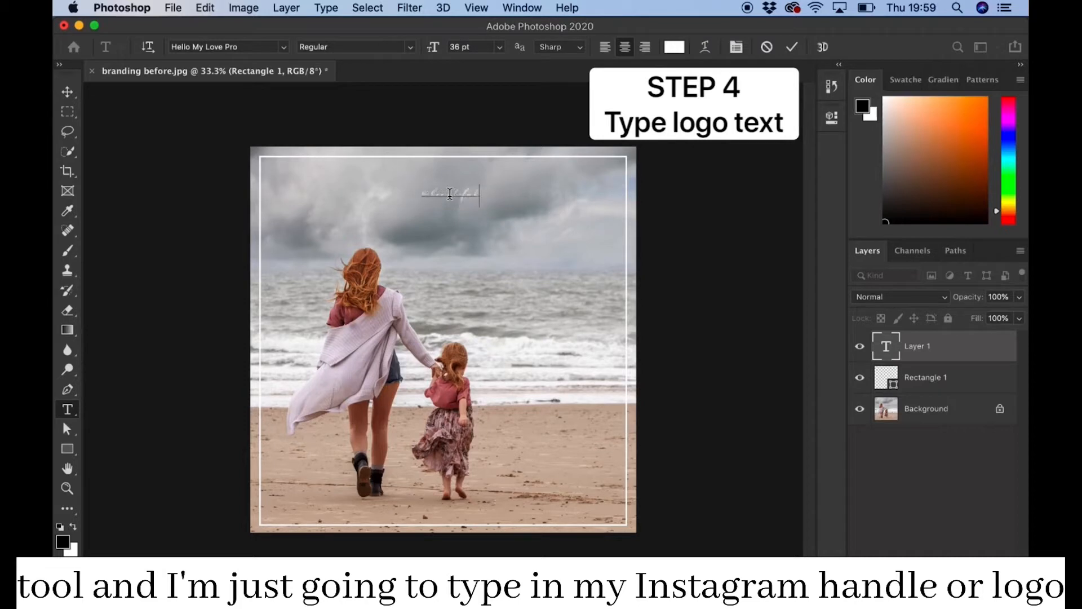
{"action": "type", "text": "ly_befected"}
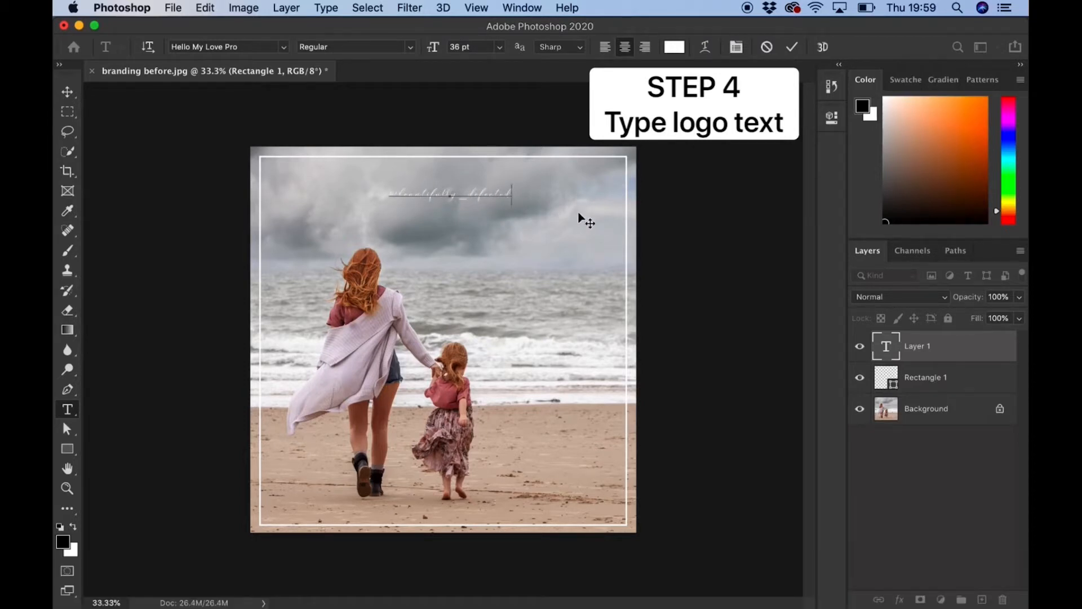
{"action": "left_click", "coordinate": [68, 93]}
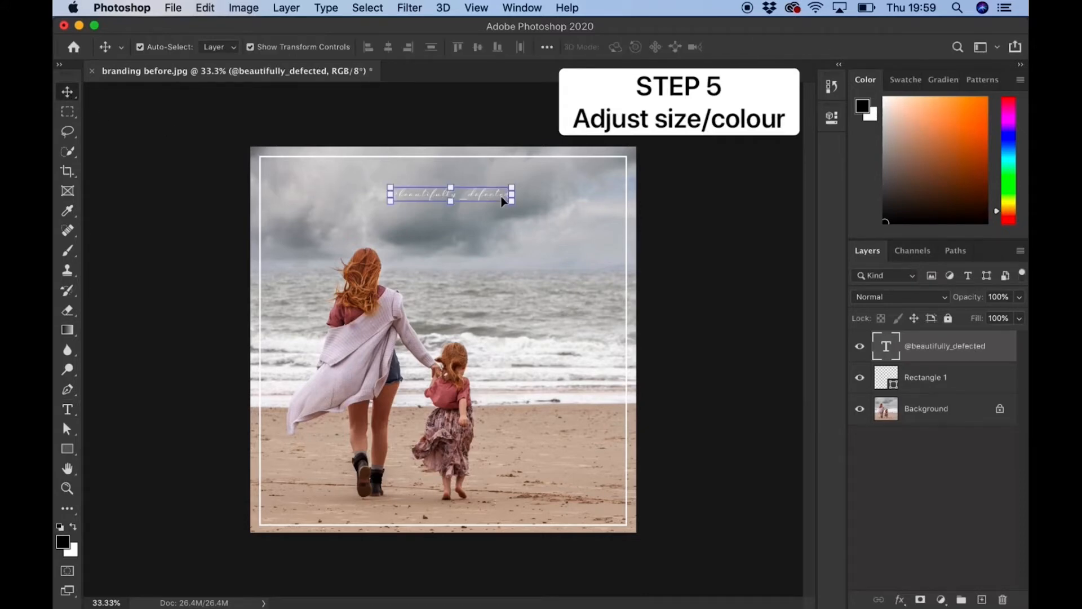
Set the font size of the handle text to 48 pt
{"action": "left_click", "coordinate": [832, 118]}
{"action": "left_click", "coordinate": [667, 307]}
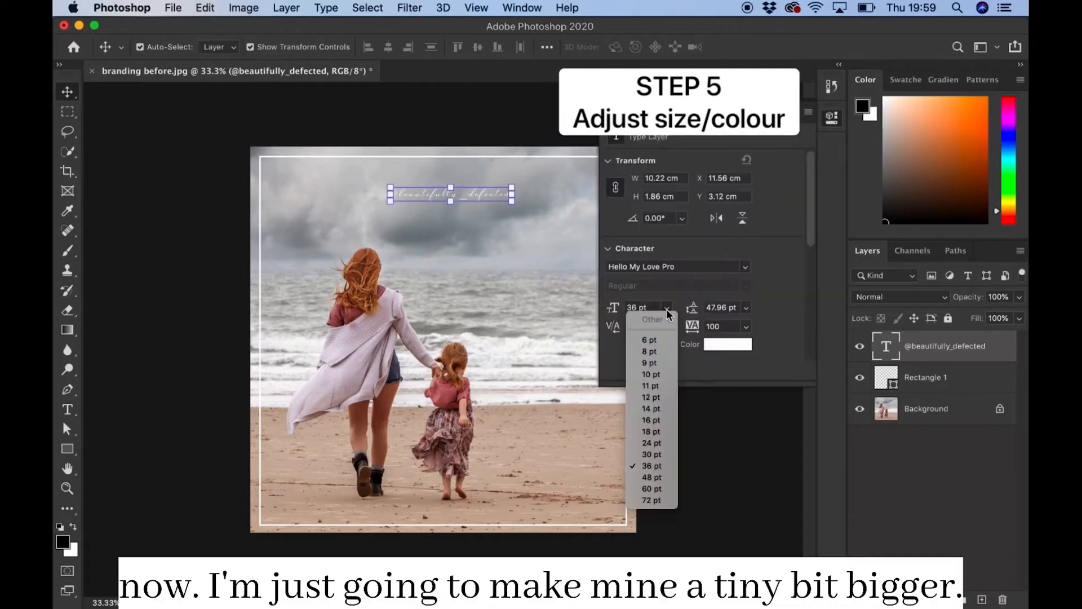
{"action": "left_click", "coordinate": [652, 477]}
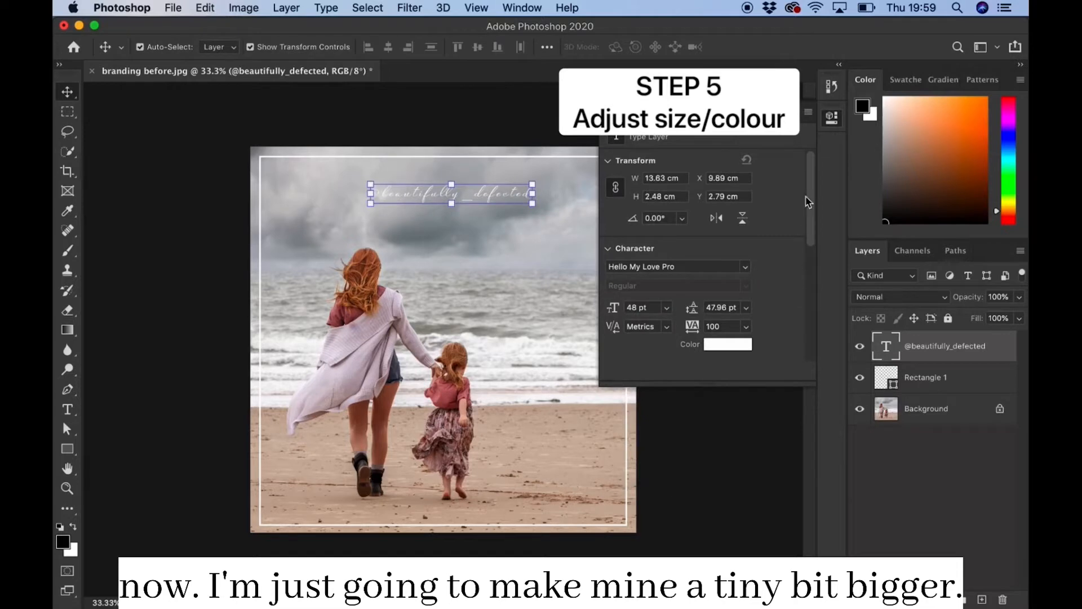
{"action": "left_click", "coordinate": [834, 124]}
{"action": "left_click", "coordinate": [833, 124]}
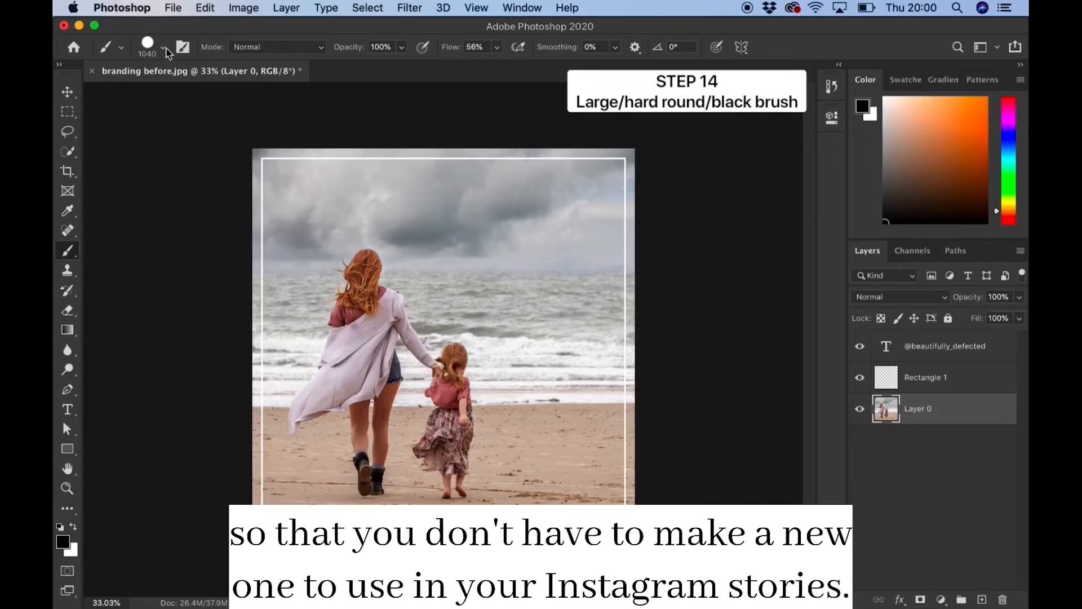
Paint over the whole photo on Layer 0 in black with a 1040 px Hard Round brush
{"action": "left_click", "coordinate": [163, 48]}
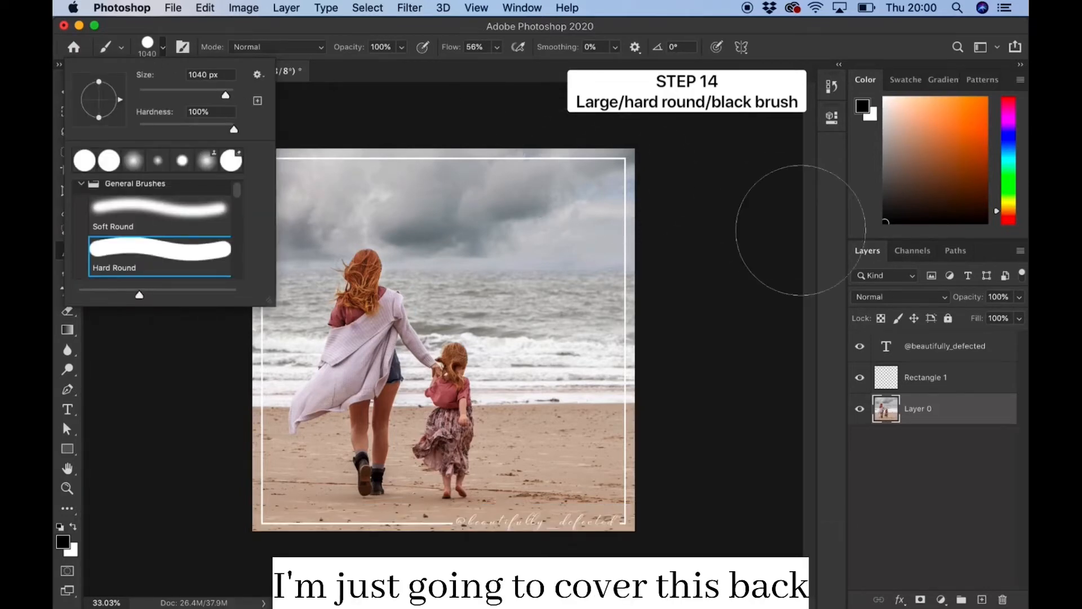
{"action": "mouse_move", "coordinate": [616, 193]}
{"action": "left_mouse_down"}
{"action": "mouse_move", "coordinate": [294, 176]}
{"action": "mouse_move", "coordinate": [312, 227]}
{"action": "mouse_move", "coordinate": [425, 267]}
{"action": "mouse_move", "coordinate": [719, 267]}
{"action": "mouse_move", "coordinate": [616, 389]}
{"action": "mouse_move", "coordinate": [628, 263]}
{"action": "mouse_move", "coordinate": [605, 373]}
{"action": "mouse_move", "coordinate": [430, 342]}
{"action": "mouse_move", "coordinate": [285, 292]}
{"action": "mouse_move", "coordinate": [280, 491]}
{"action": "mouse_move", "coordinate": [639, 484]}
{"action": "mouse_move", "coordinate": [515, 398]}
{"action": "left_mouse_up"}
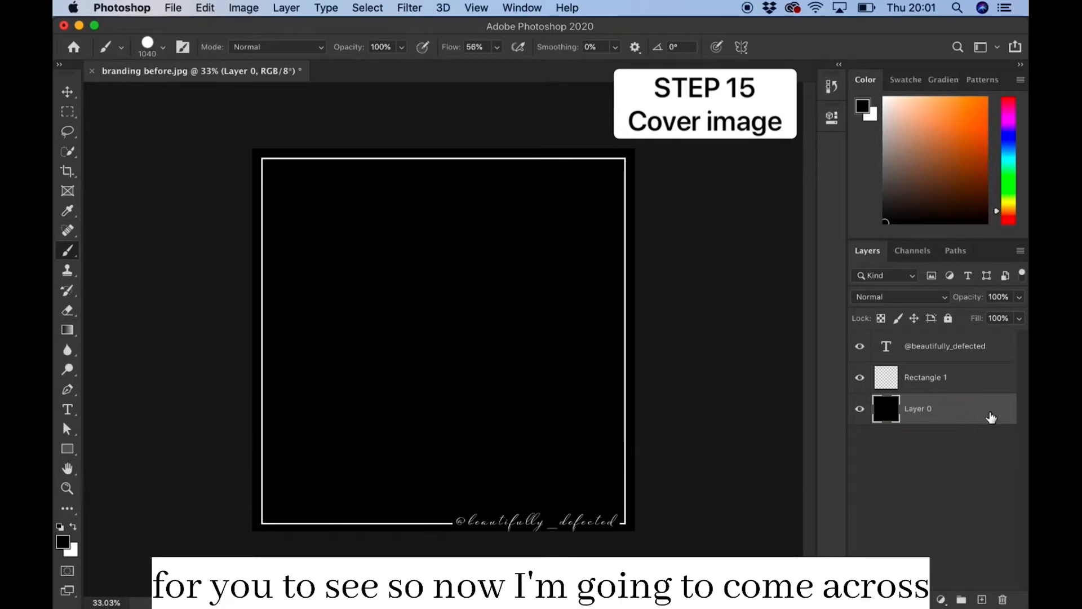
Crop the canvas to a 9:16 ratio, enlarging the crop frame beyond the square artwork to add empty space above it
{"action": "left_click", "coordinate": [67, 488]}
{"action": "left_click_drag", "start_coordinate": [376, 313], "coordinate": [513, 416]}
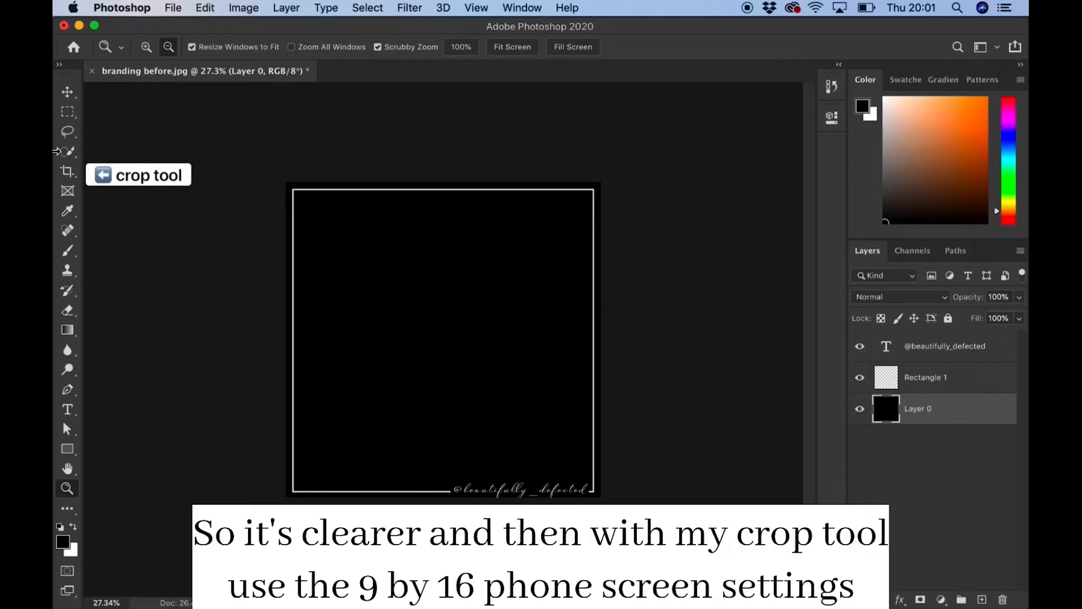
{"action": "left_click", "coordinate": [66, 178]}
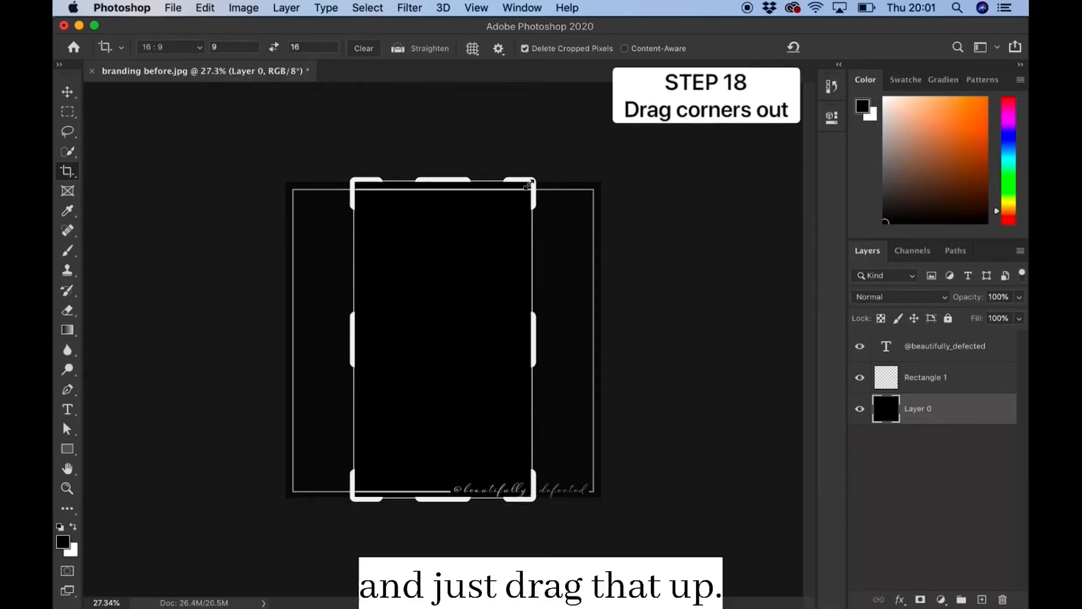
{"action": "left_click_drag", "start_coordinate": [533, 181], "coordinate": [590, 141]}
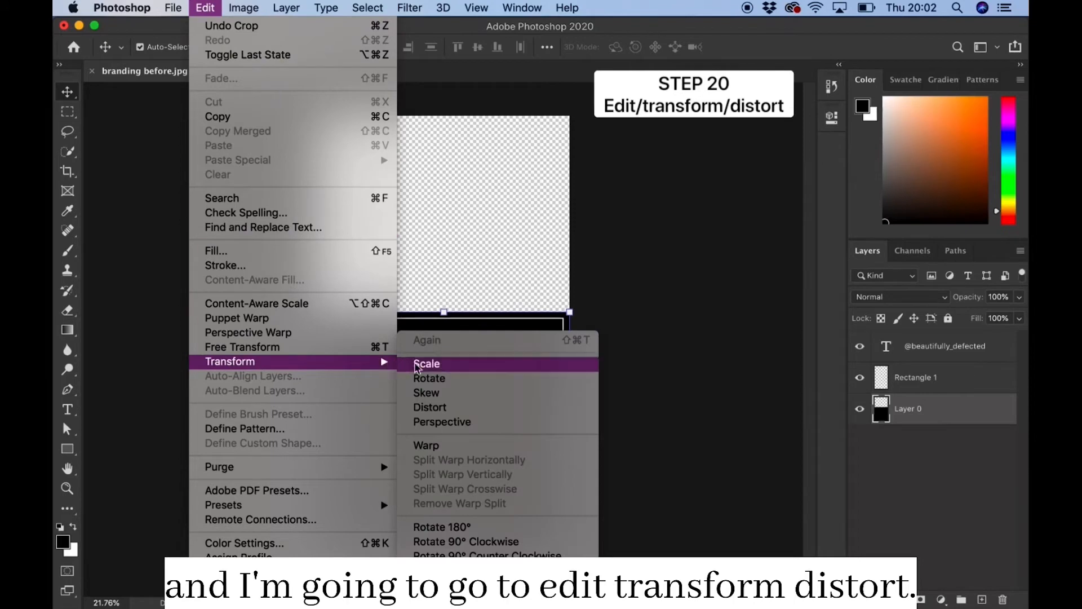
Distort the black Layer 0 upwards so that it covers the transparent area above it
{"action": "left_click", "coordinate": [451, 408]}
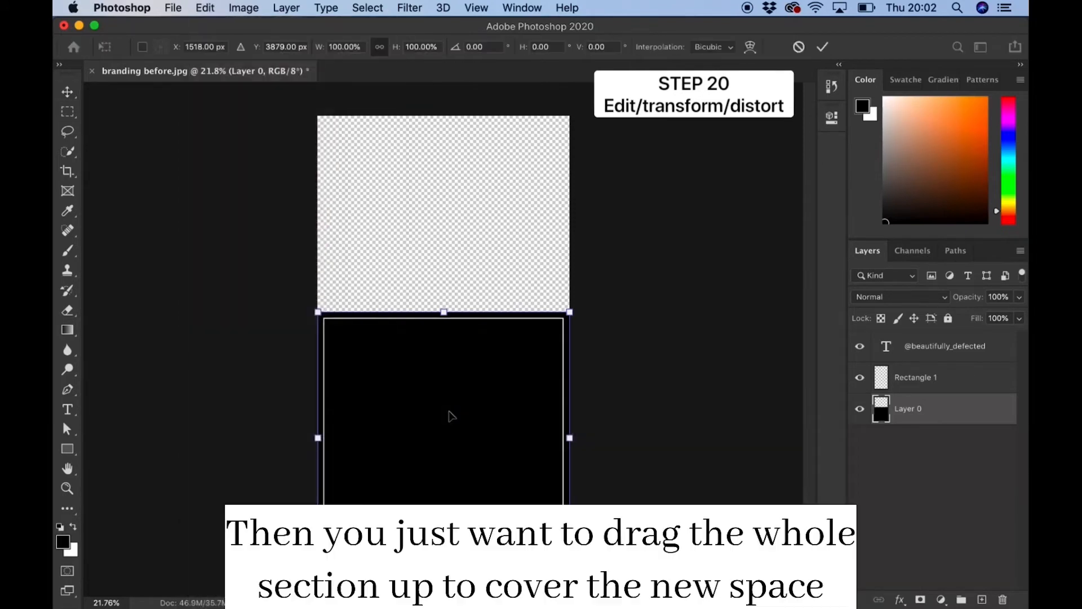
{"action": "left_click_drag", "start_coordinate": [443, 320], "coordinate": [444, 165]}
Distort the Rectangle 1 layer, stretching the white frame's top edge up to just below the top of the canvas
{"action": "left_click", "coordinate": [921, 379]}
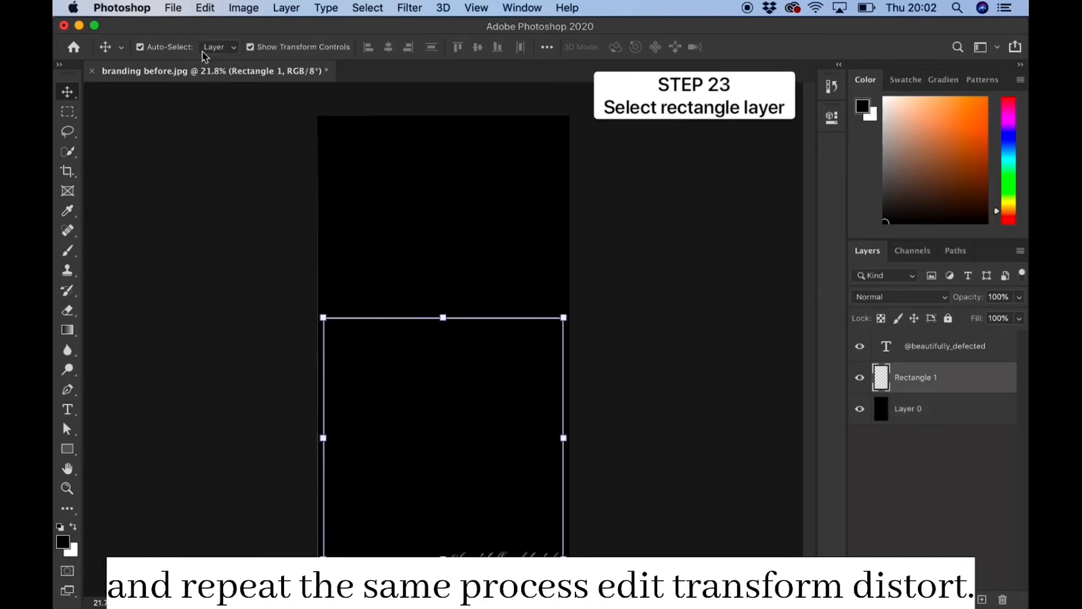
{"action": "left_click", "coordinate": [206, 8]}
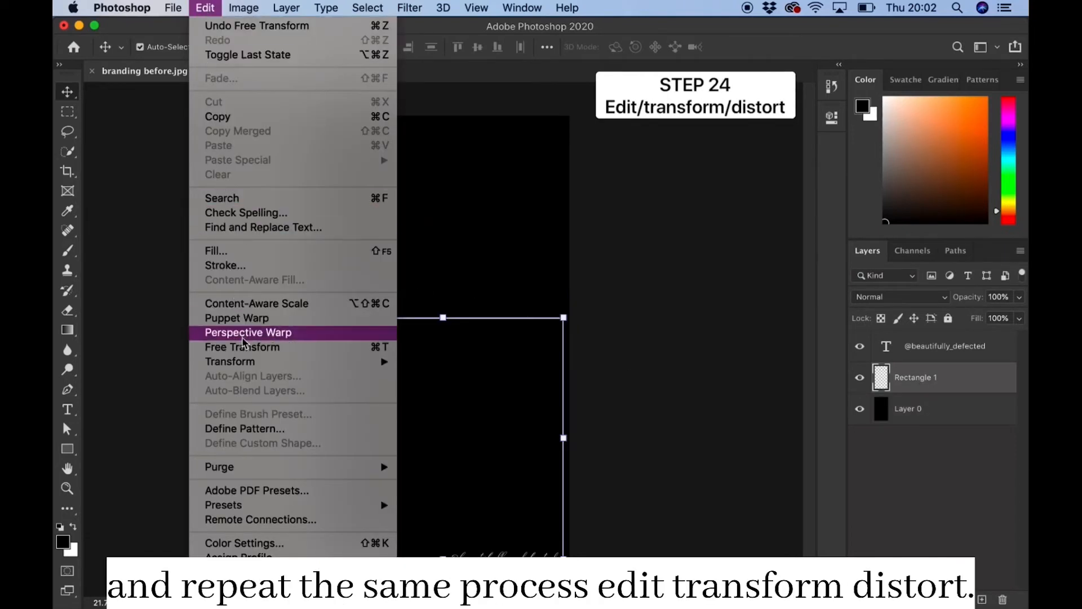
{"action": "mouse_move", "coordinate": [248, 367]}
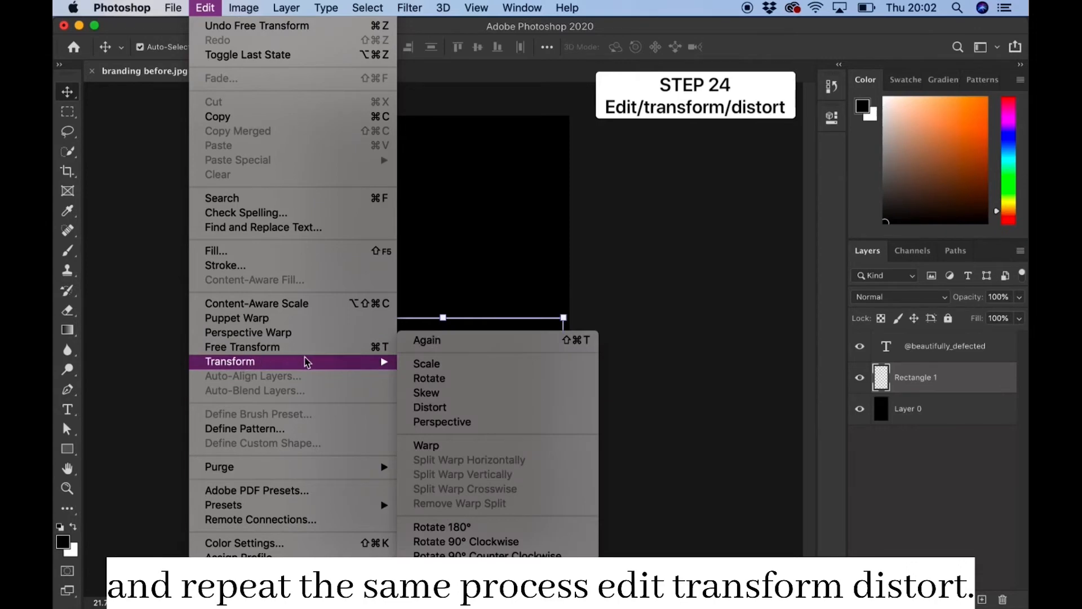
{"action": "left_click", "coordinate": [443, 408]}
{"action": "left_click_drag", "start_coordinate": [443, 318], "coordinate": [442, 126]}
{"action": "key", "text": "Return"}
{"action": "left_click", "coordinate": [655, 252]}
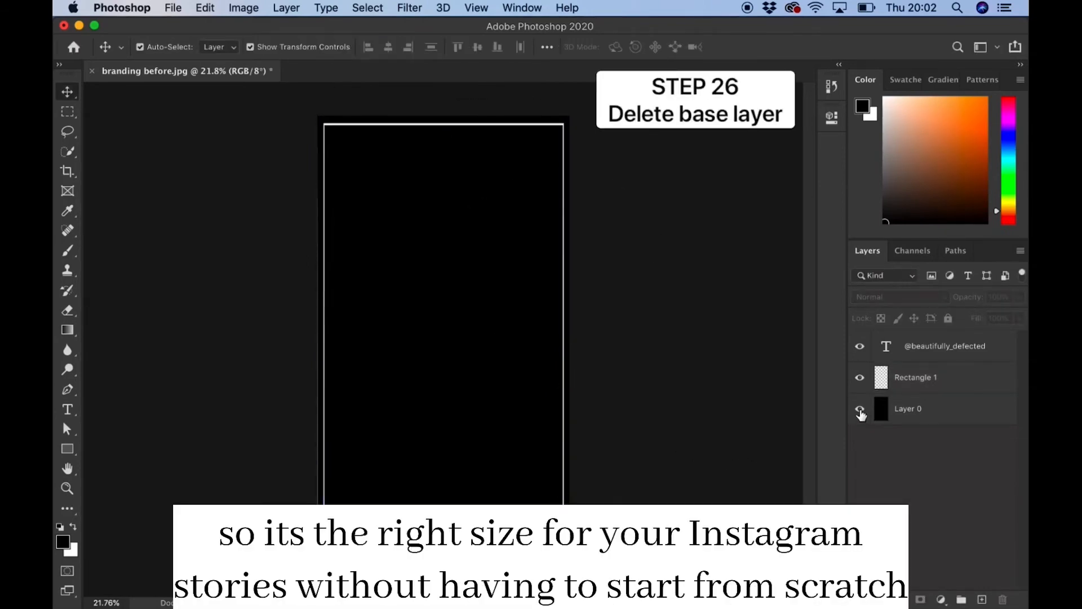
Hide the black Layer 0 and delete it, leaving only the frame and handle text
{"action": "left_click", "coordinate": [859, 411]}
{"action": "left_click_drag", "start_coordinate": [958, 415], "coordinate": [1003, 600]}
Save the tall overlay as a PNG file named "overlay template" in the branding folder
{"action": "left_click", "coordinate": [173, 7]}
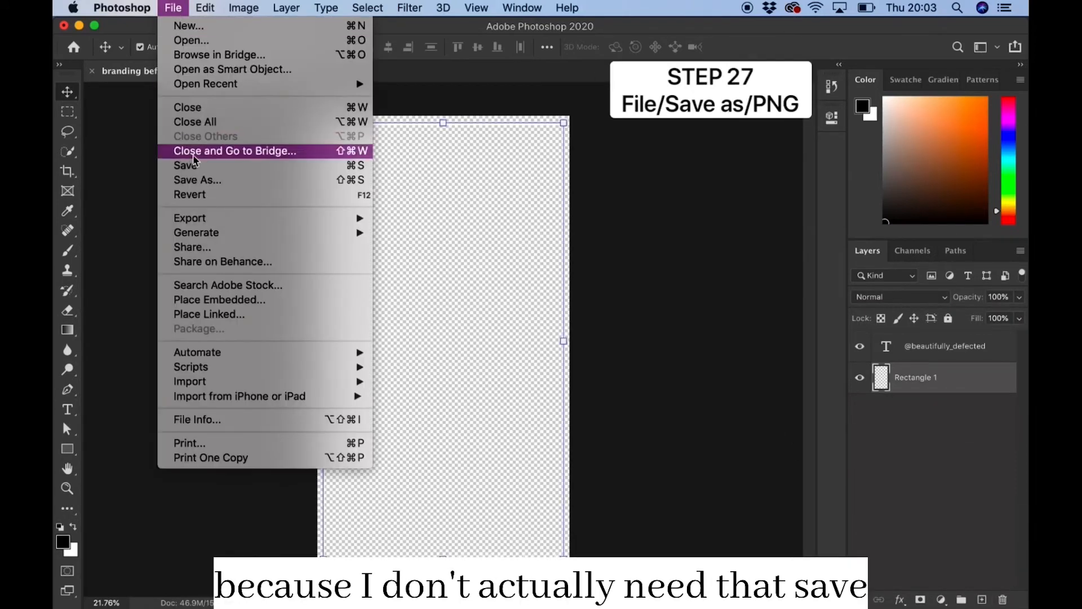
{"action": "left_click", "coordinate": [202, 188]}
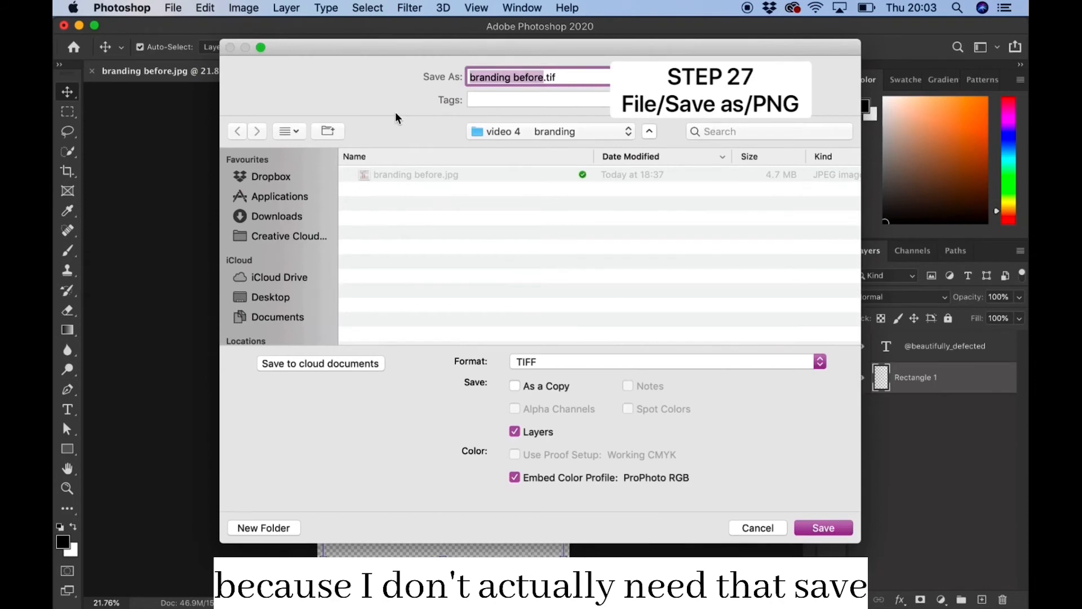
{"action": "type", "text": "overlay template"}
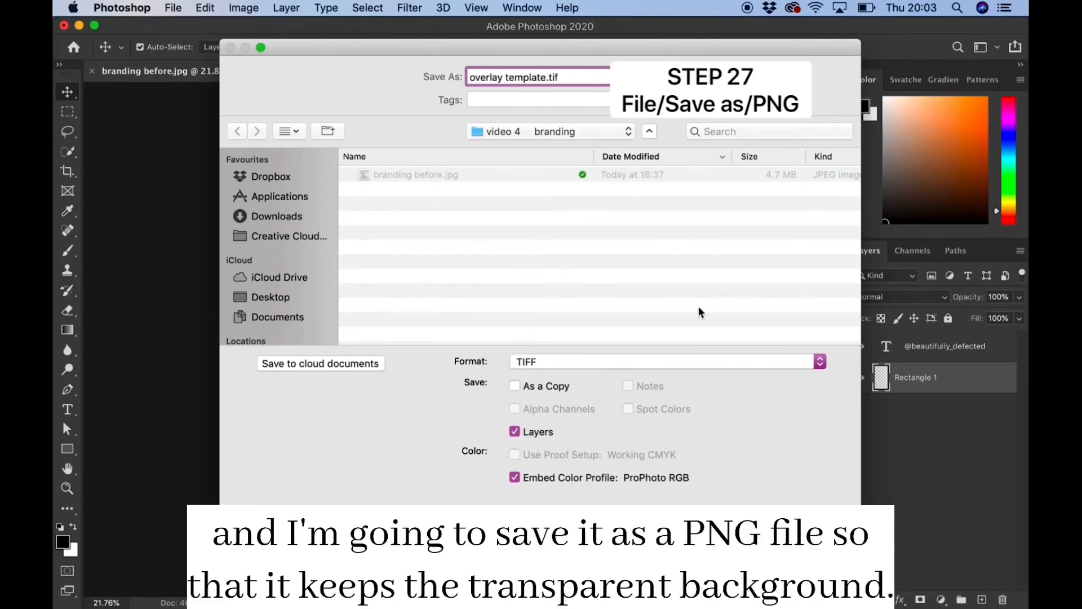
{"action": "left_click", "coordinate": [820, 362]}
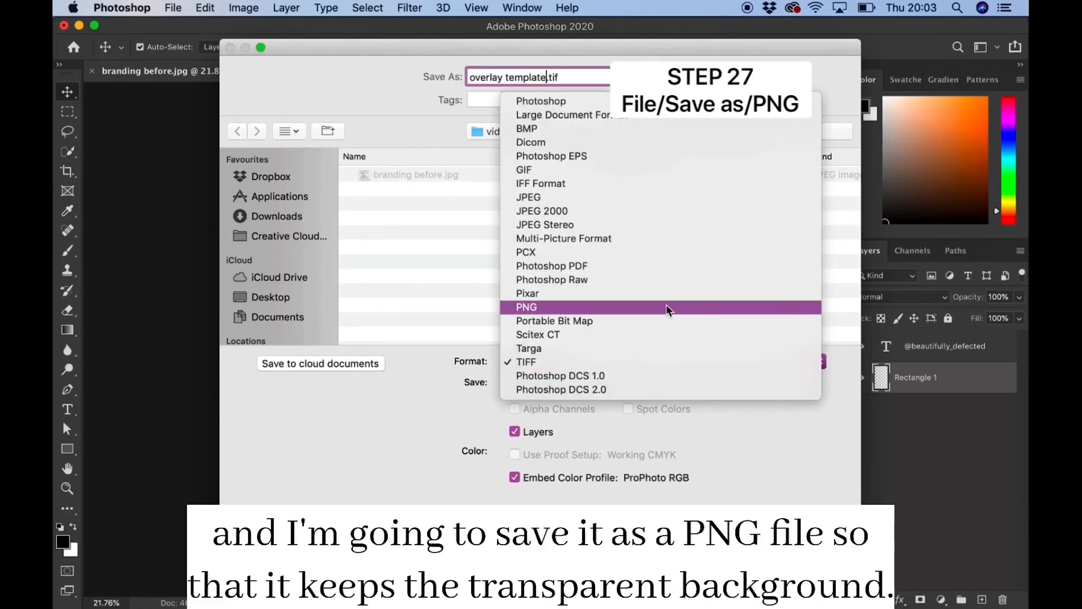
{"action": "left_click", "coordinate": [667, 309]}
{"action": "key", "text": "Return"}
{"action": "left_click", "coordinate": [640, 241]}
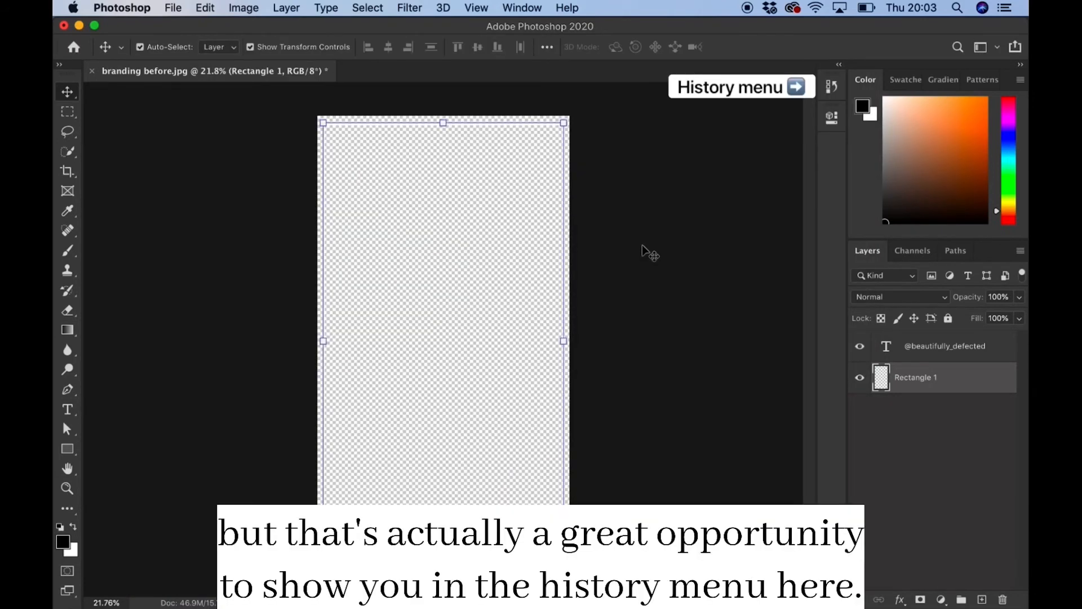
Return the document history to the last Brush Tool state before the crop, and delete the black Layer 0 from the square version
{"action": "left_click", "coordinate": [832, 88]}
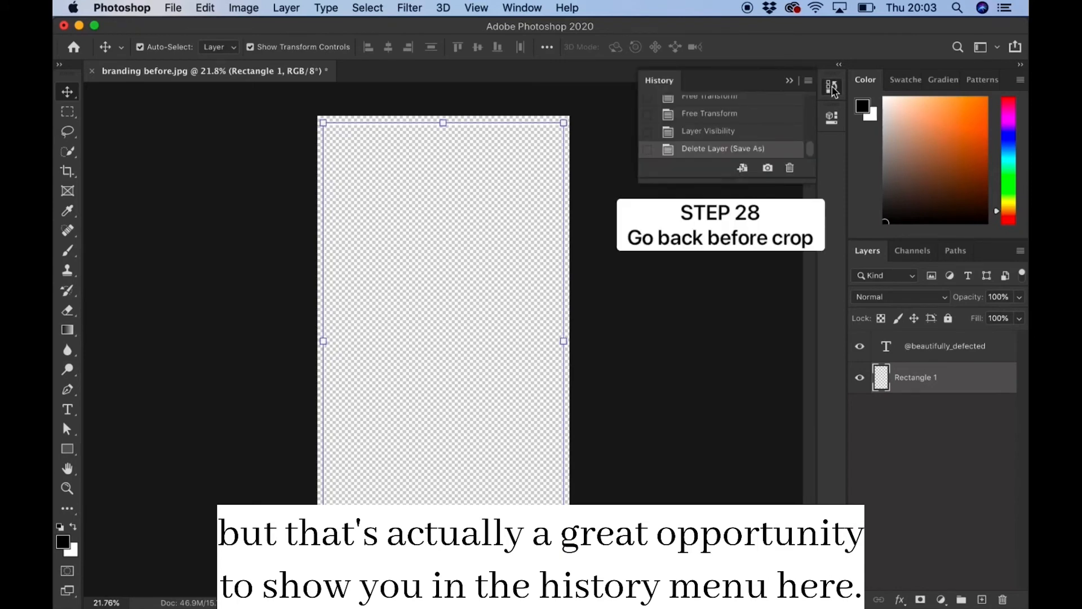
{"action": "left_click_drag", "start_coordinate": [810, 156], "coordinate": [810, 143]}
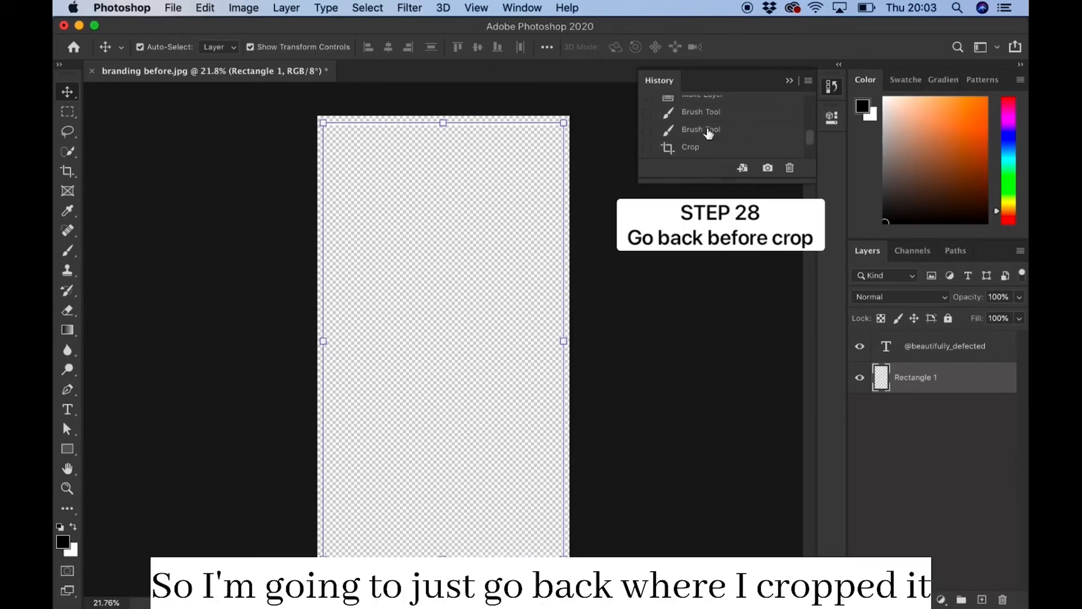
{"action": "left_click", "coordinate": [708, 133]}
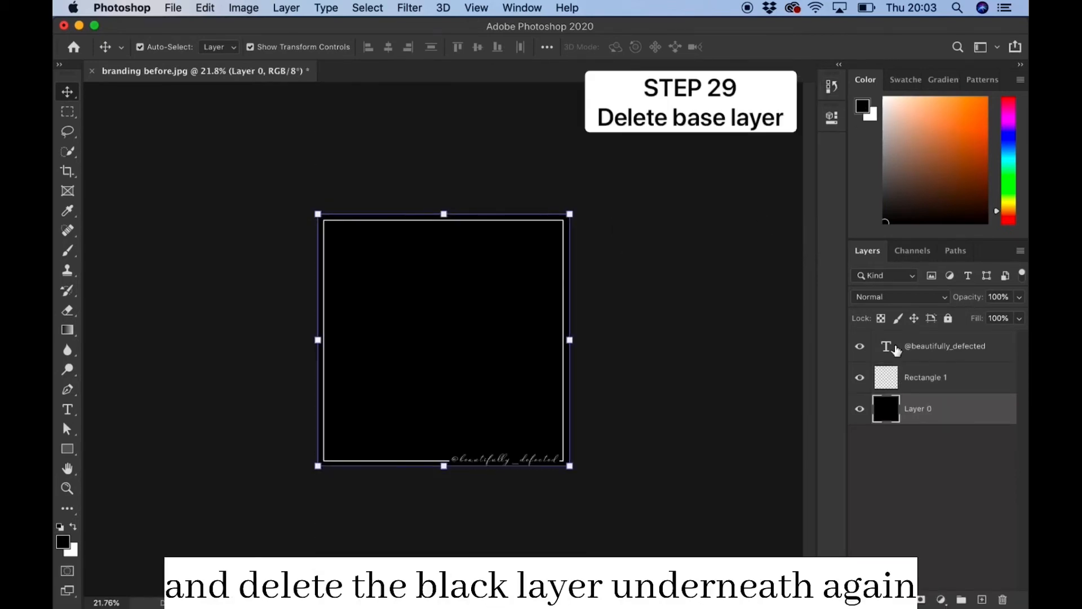
{"action": "left_click", "coordinate": [860, 411]}
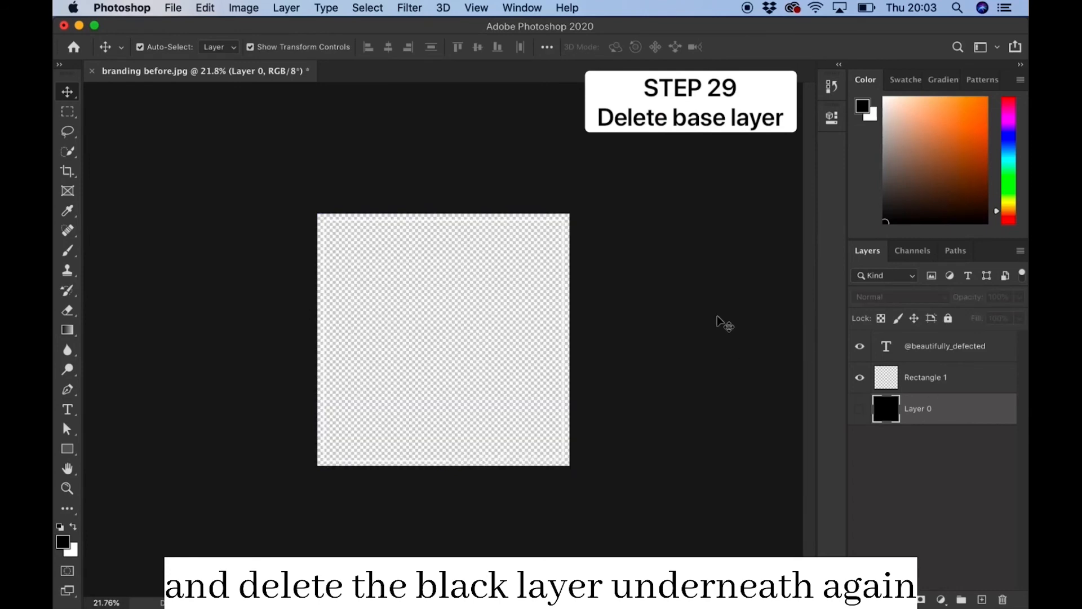
{"action": "key", "text": "Delete"}
Save the square overlay as a PNG file named "overlay square" in the branding folder, with the large file size option
{"action": "left_click", "coordinate": [173, 8]}
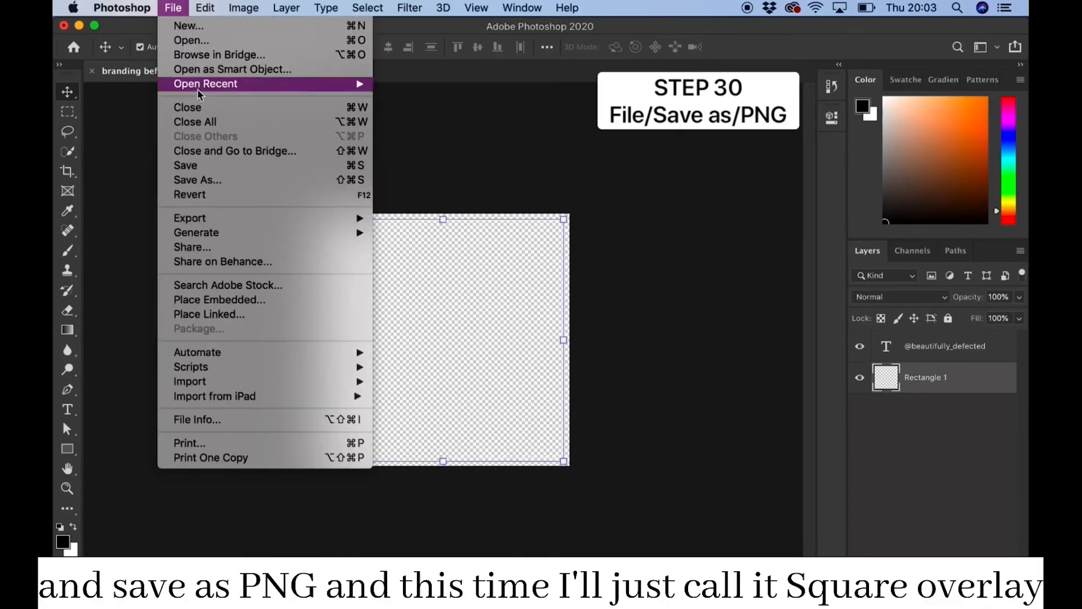
{"action": "left_click", "coordinate": [209, 180]}
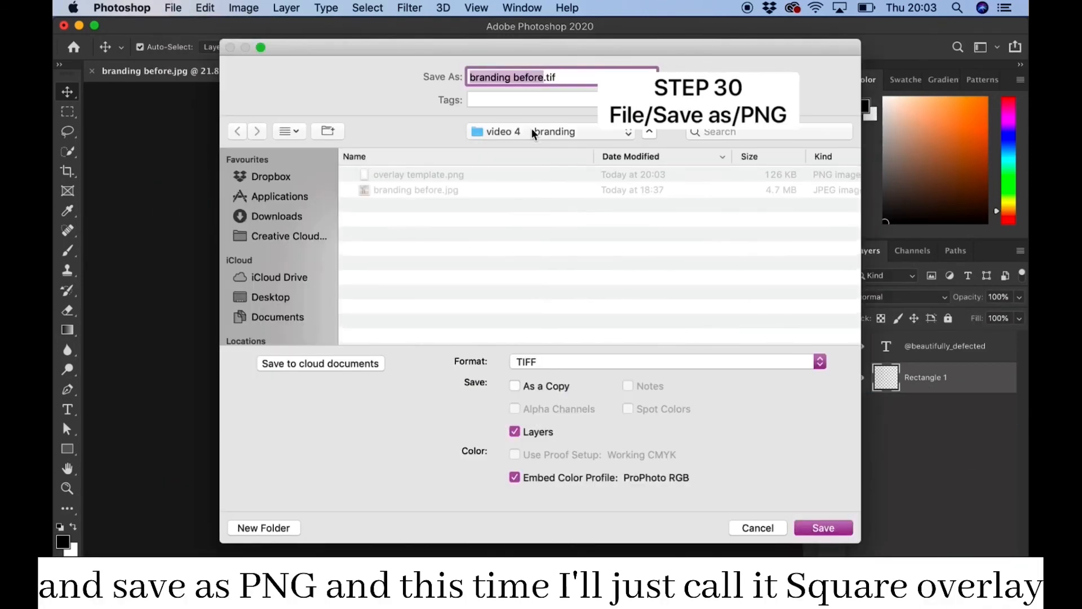
{"action": "type", "text": "overlay square"}
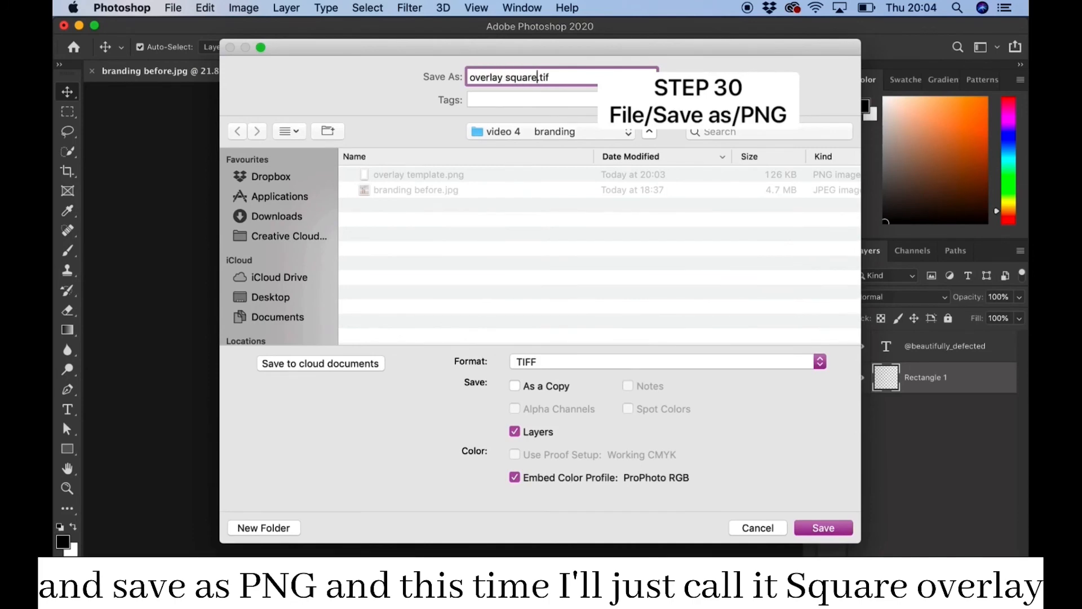
{"action": "left_click", "coordinate": [817, 361]}
{"action": "left_click", "coordinate": [800, 309]}
{"action": "key", "text": "Return"}
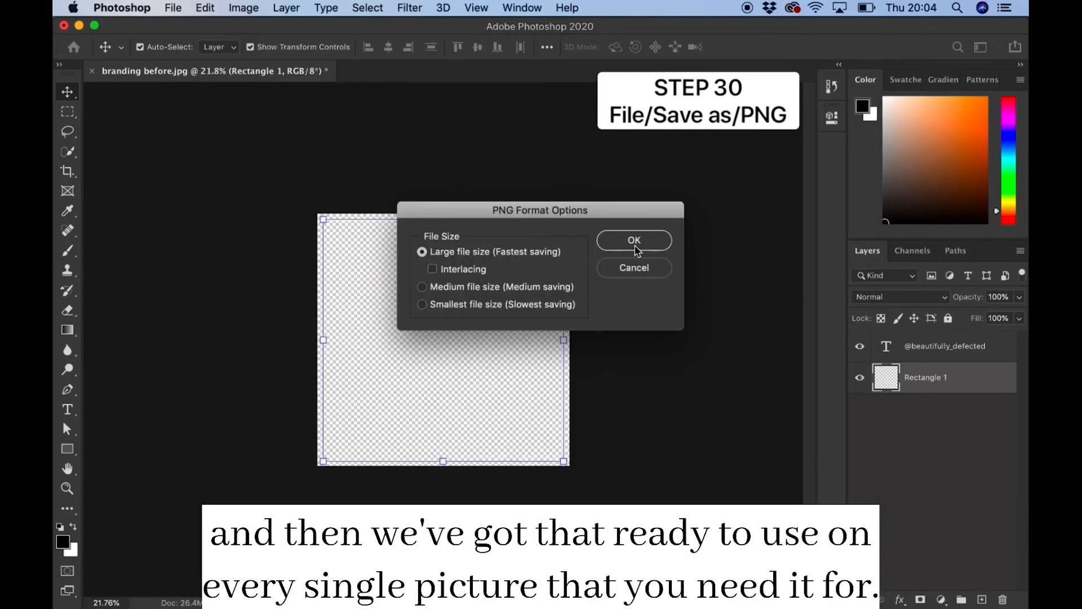
{"action": "left_click", "coordinate": [635, 247]}
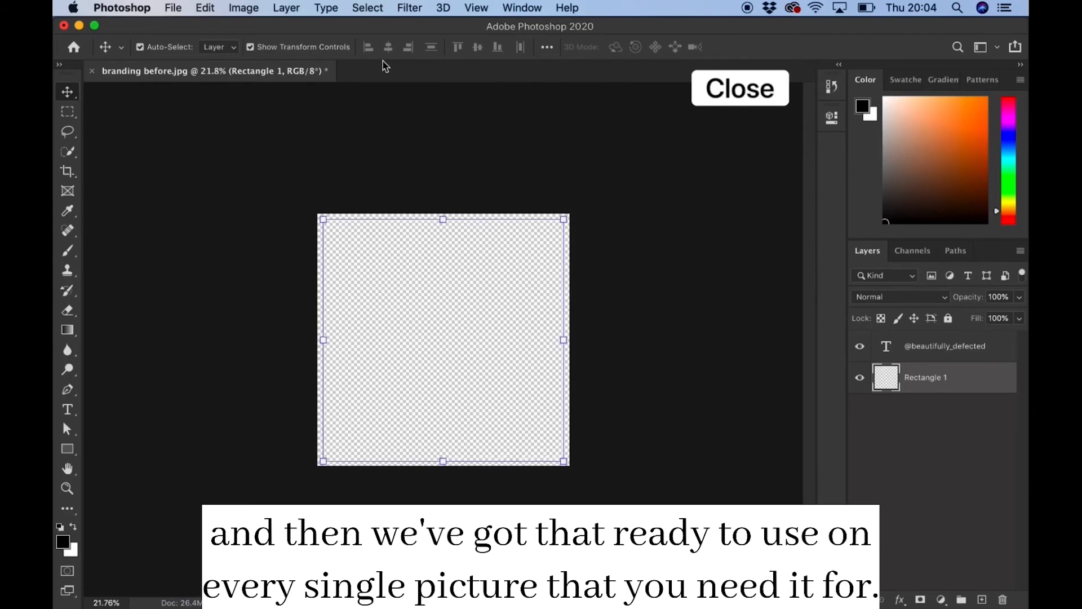
Close the overlay document without saving its changes and reopen the recent beach photo "branding before.jpg"
{"action": "left_click", "coordinate": [92, 71]}
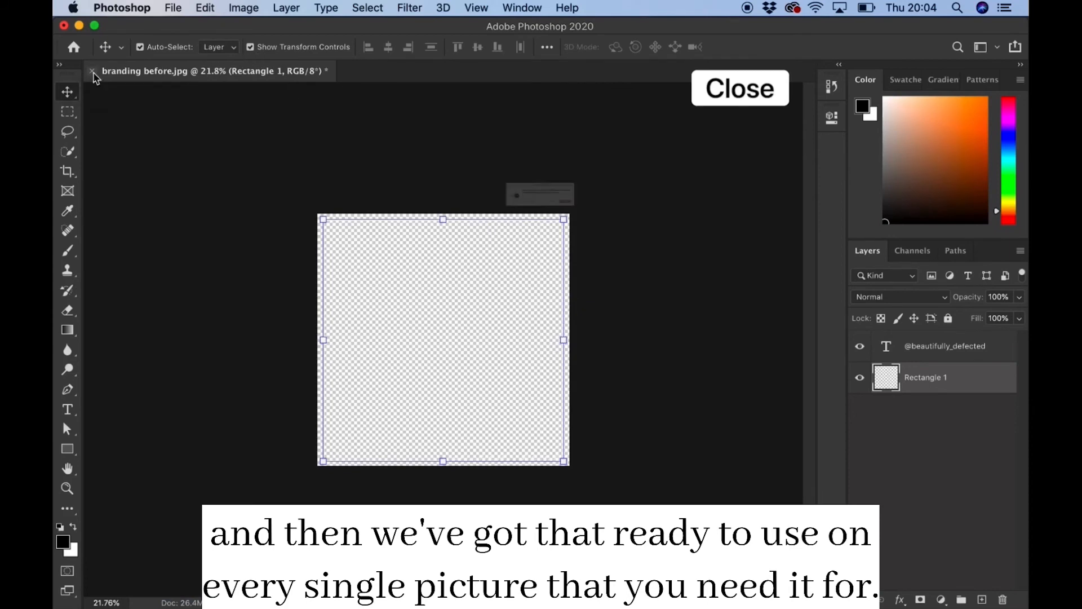
{"action": "left_click", "coordinate": [488, 230]}
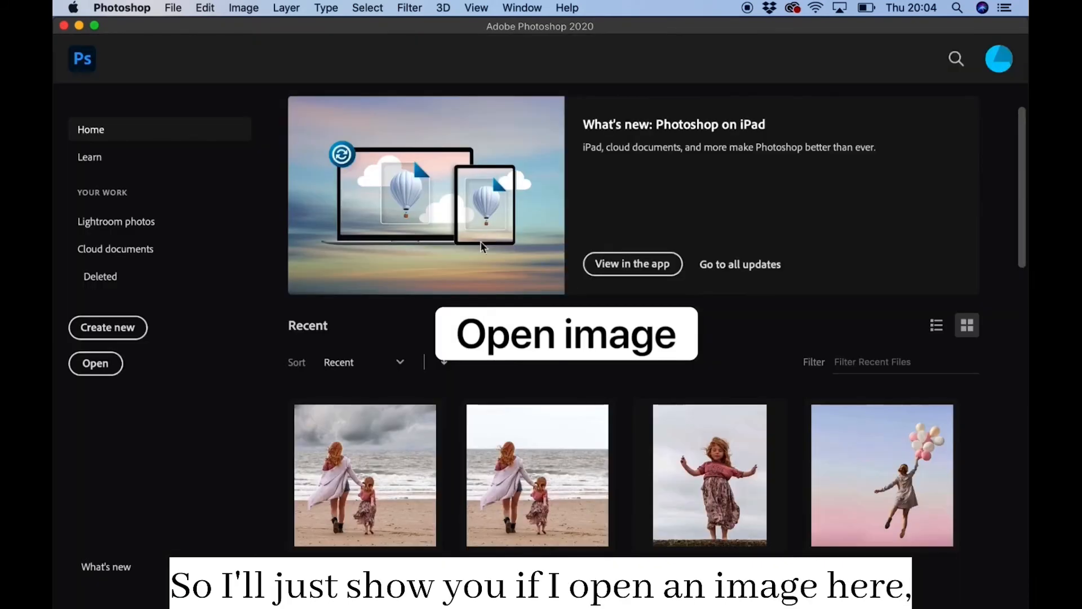
{"action": "left_click", "coordinate": [347, 491]}
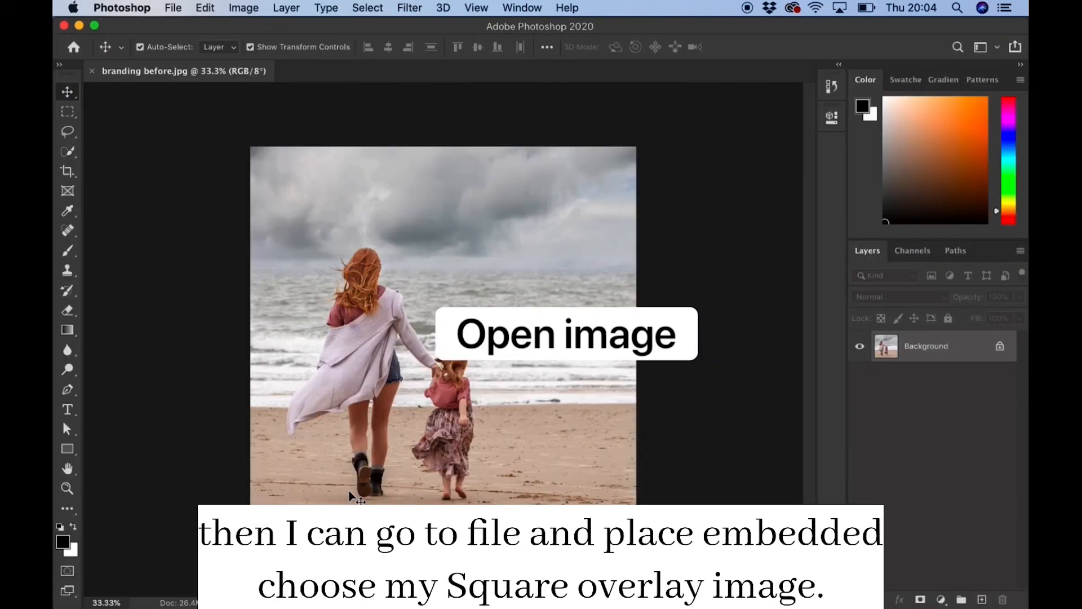
Place "overlay square.png" from the branding folder as an embedded layer over the beach photo at its original size
{"action": "left_click", "coordinate": [173, 8]}
{"action": "left_click", "coordinate": [226, 299]}
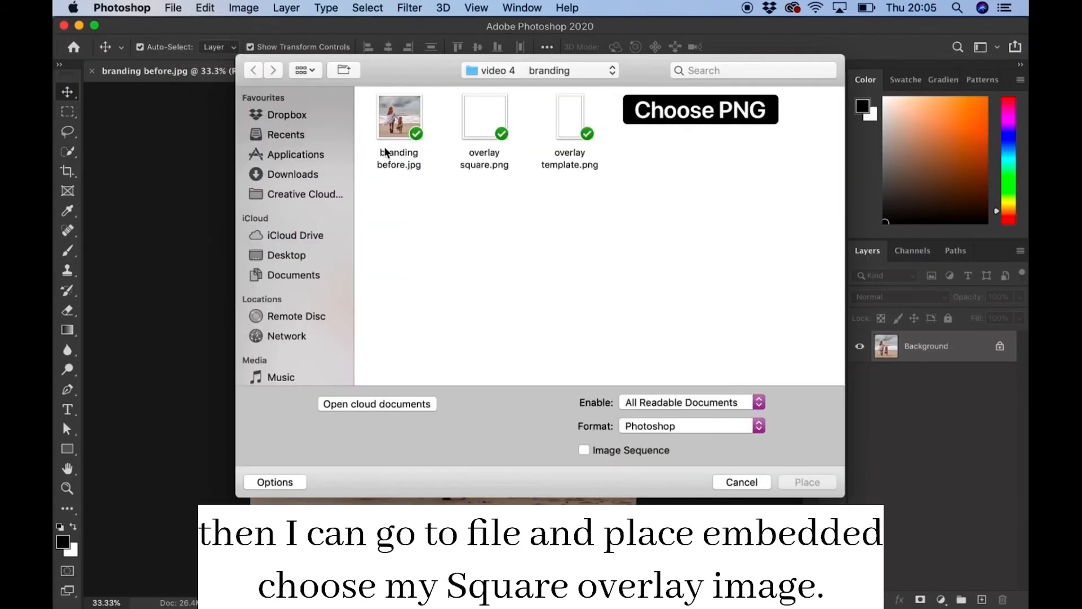
{"action": "left_click", "coordinate": [492, 123]}
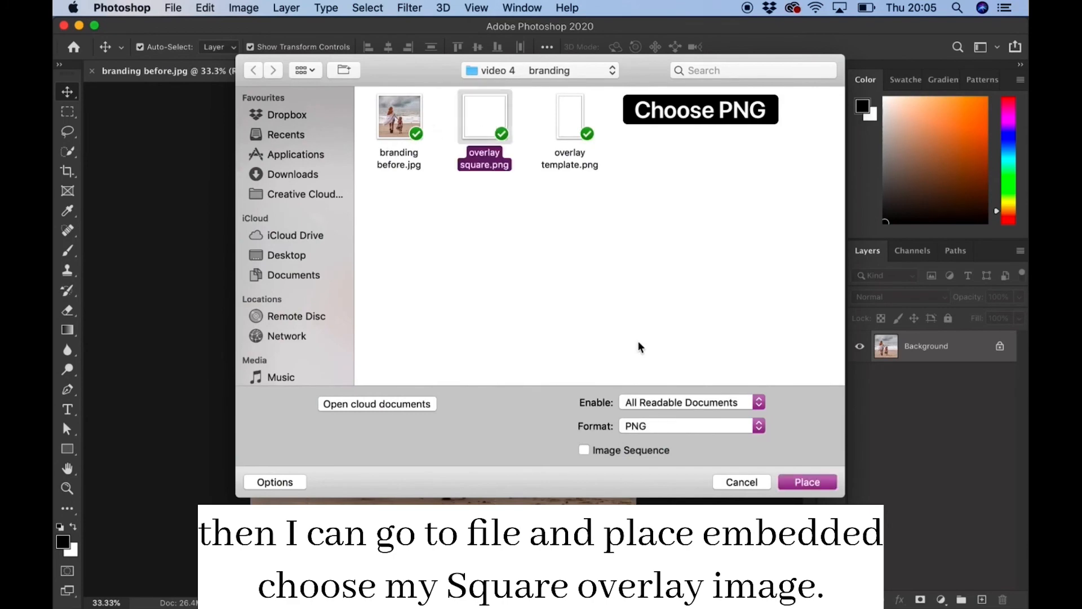
{"action": "left_click", "coordinate": [812, 482]}
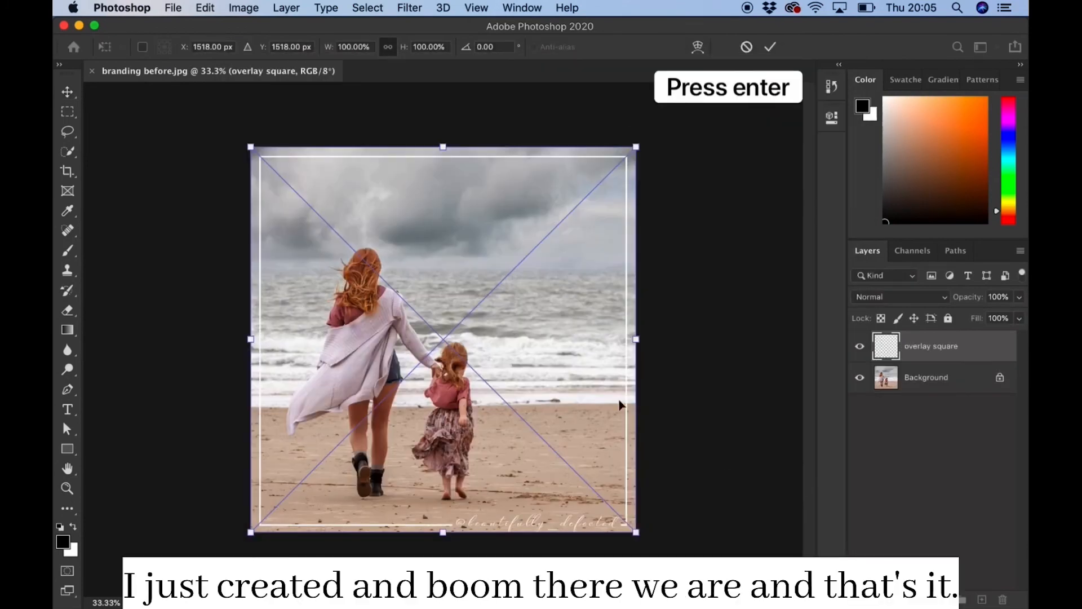
{"action": "key", "text": "Return"}
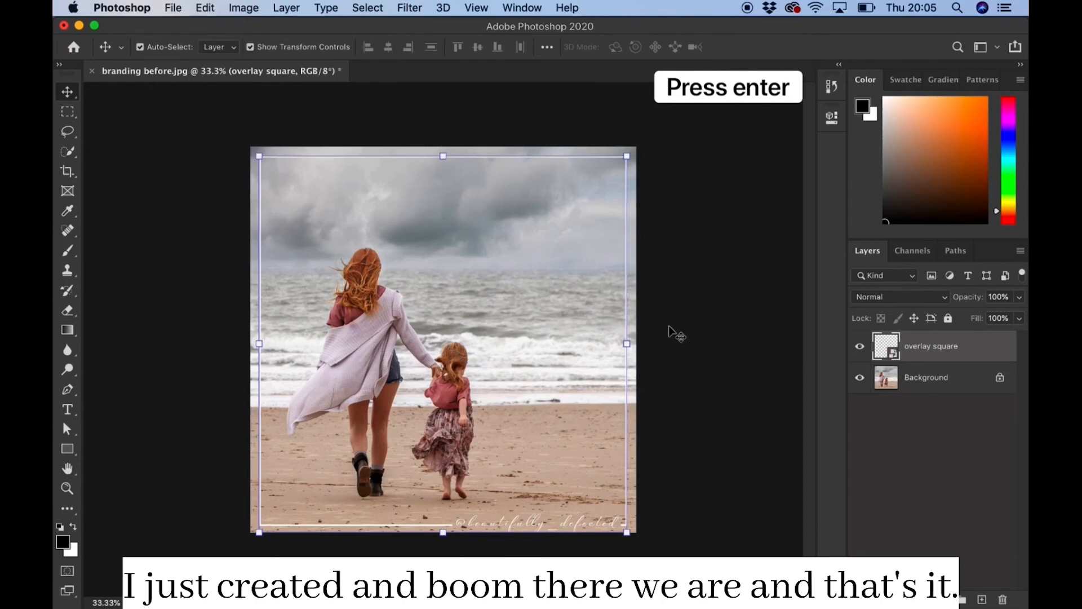